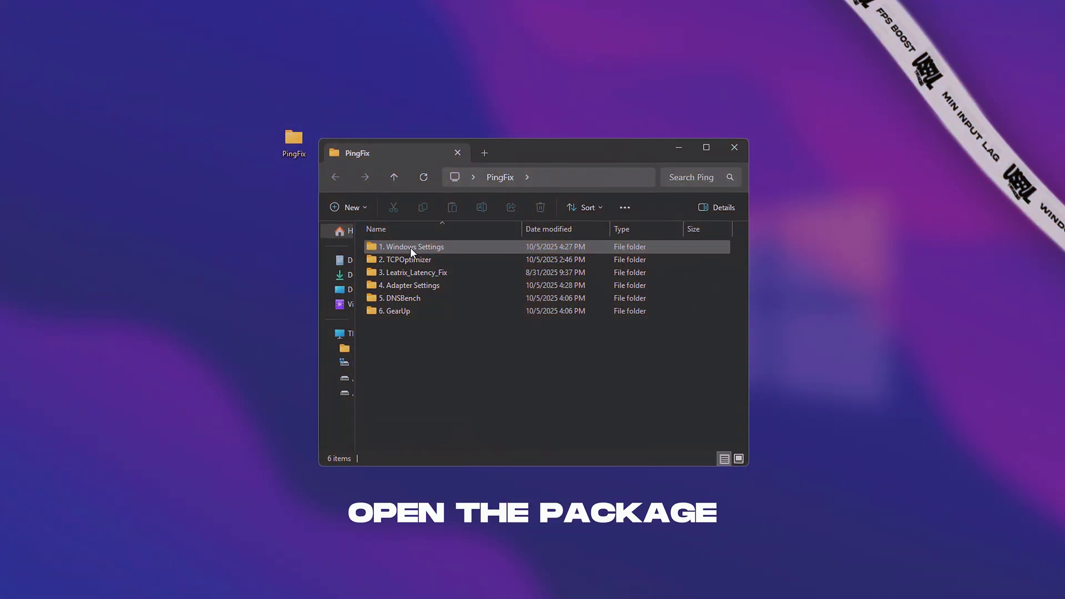
- Launch Network Reset from the 1. Windows Settings folder and reach Advanced network settings › Network reset
left_click(410, 247)
double_click(409, 248)
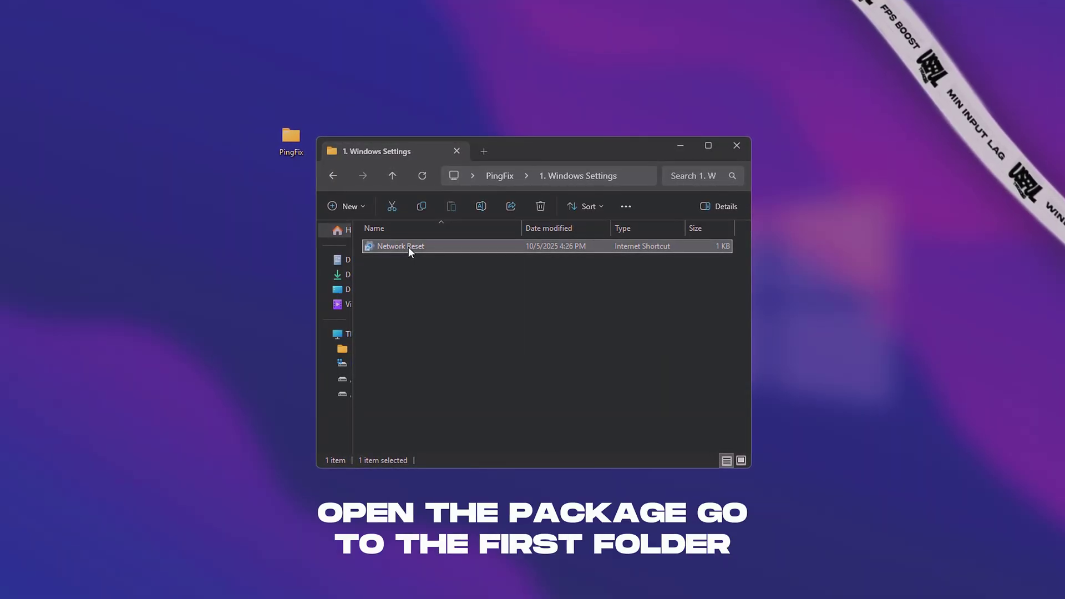
double_click(408, 247)
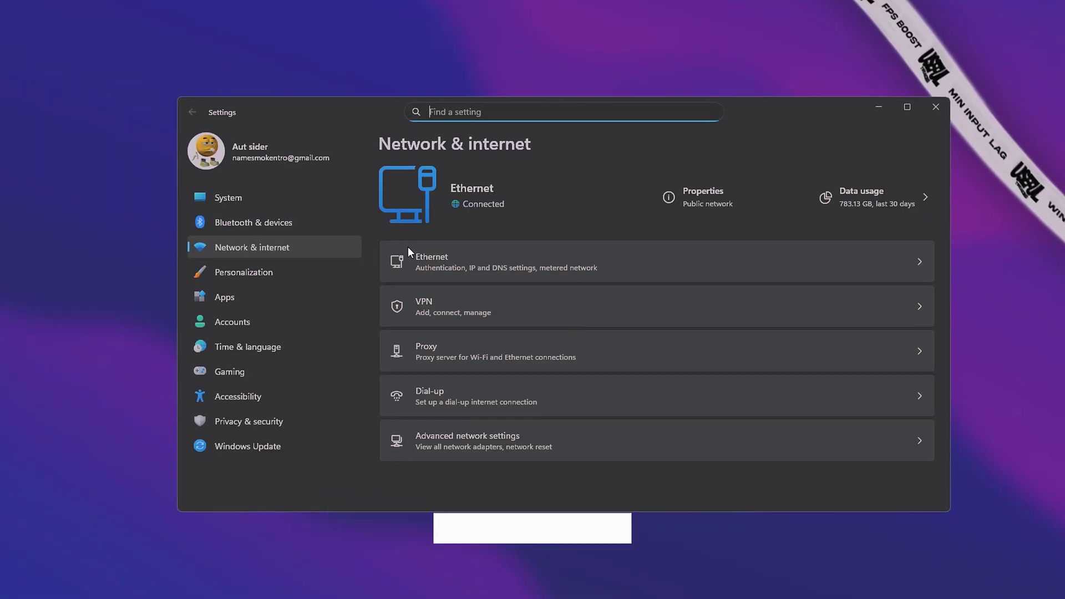
left_click(470, 441)
scroll(487, 339, "down", 2)
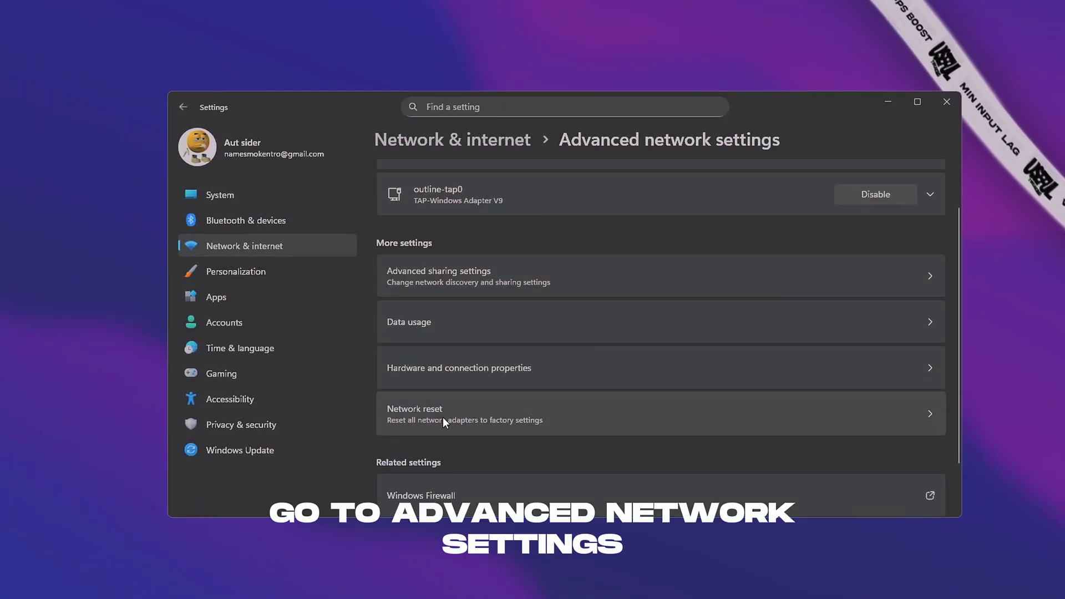
left_click(441, 417)
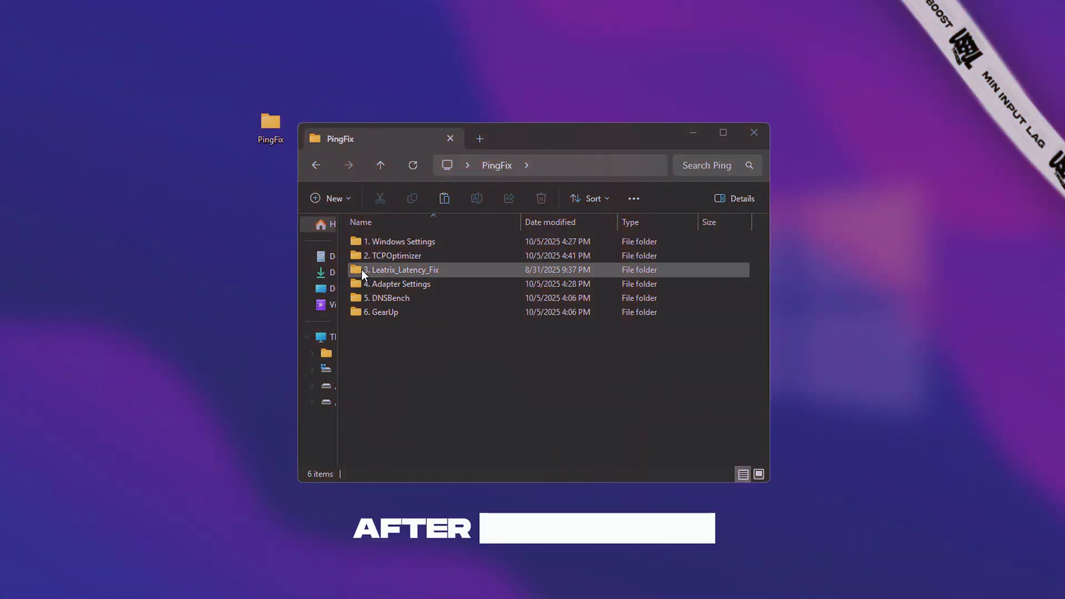
- Run TCPOptimizer.exe as administrator at 100 Mbps with the Realtek Gaming 2.5GbE adapter selected
double_click(417, 254)
right_click(394, 240)
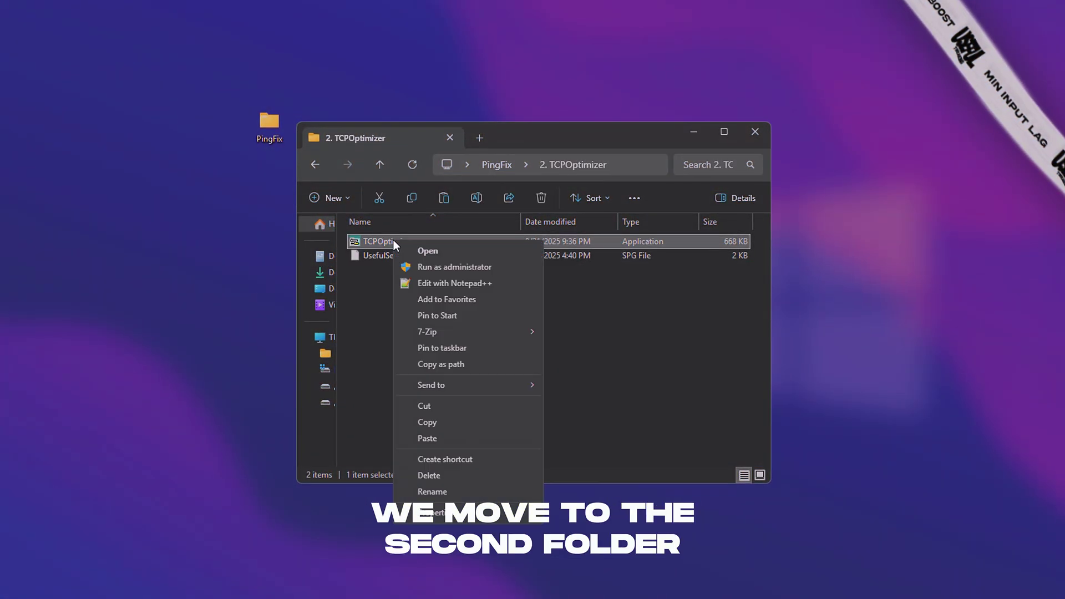
left_click(417, 267)
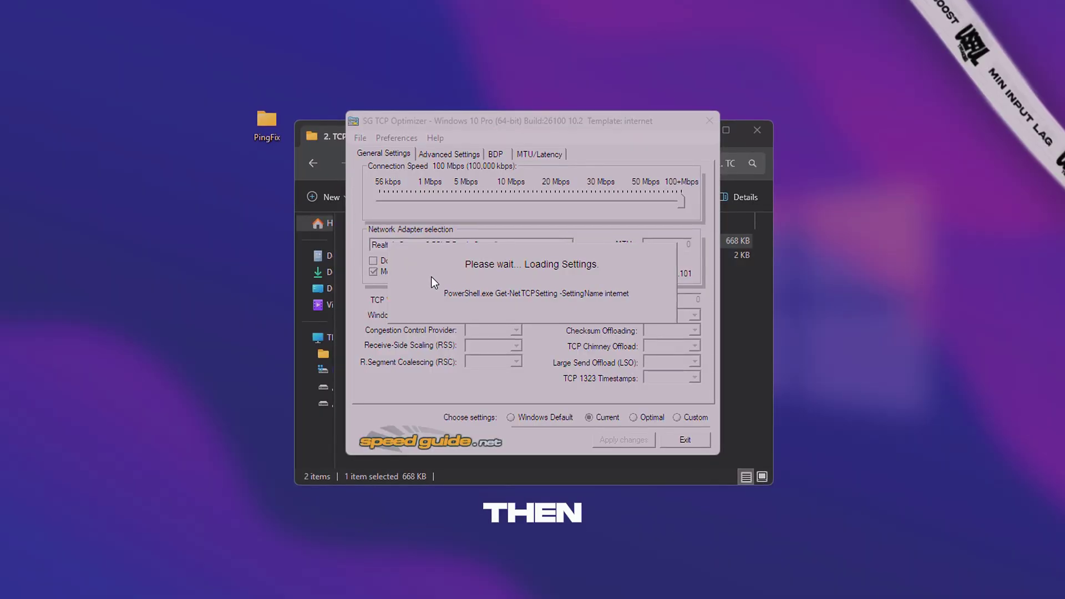
mouse_move(681, 201)
left_mouse_down()
mouse_move(505, 202)
mouse_move(692, 195)
left_mouse_up()
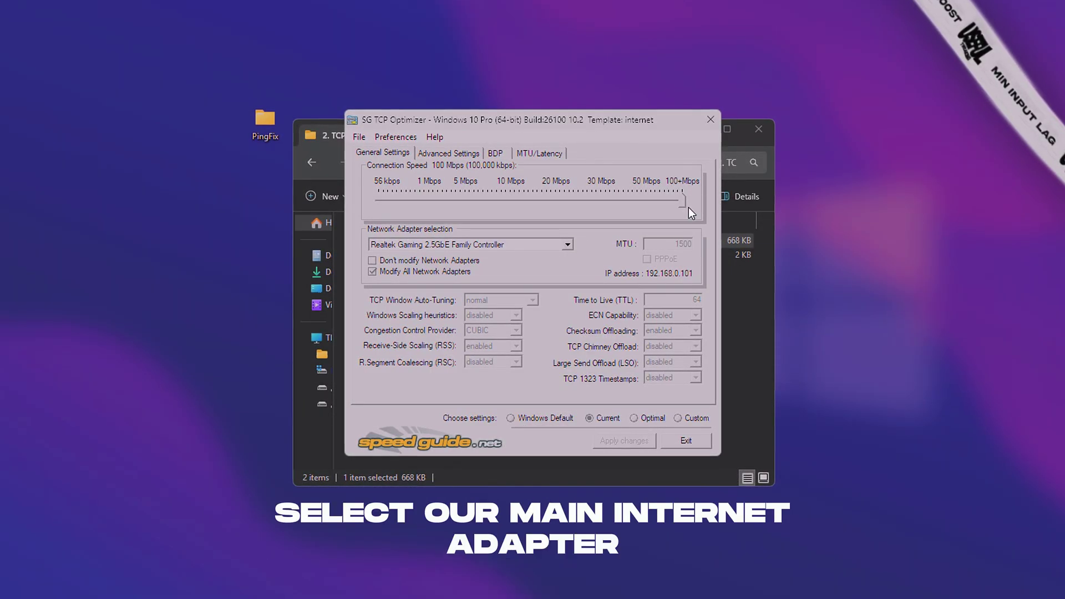
left_click(478, 244)
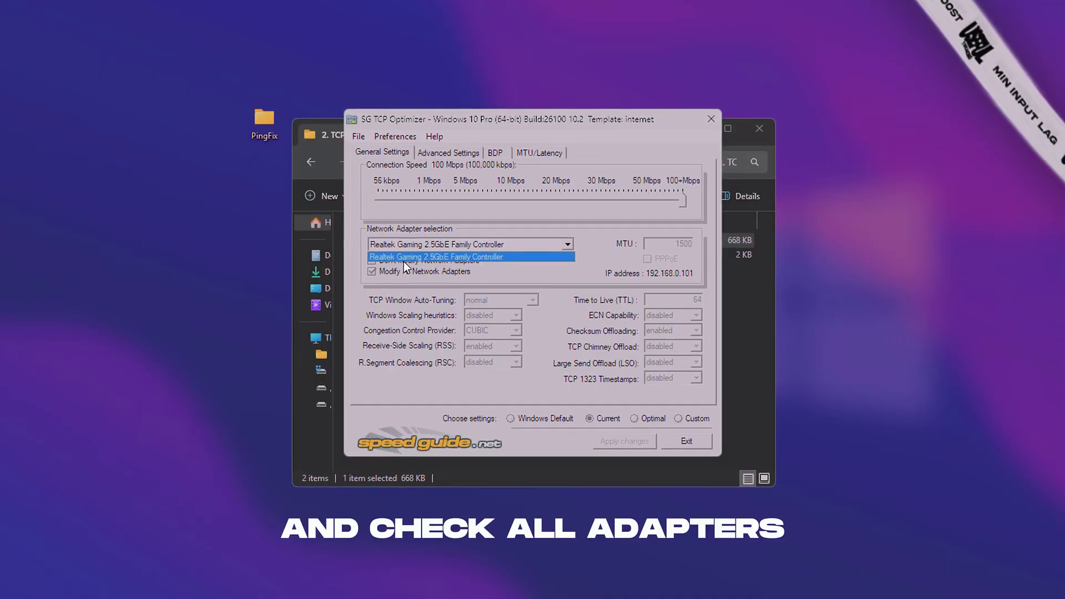
left_click(415, 256)
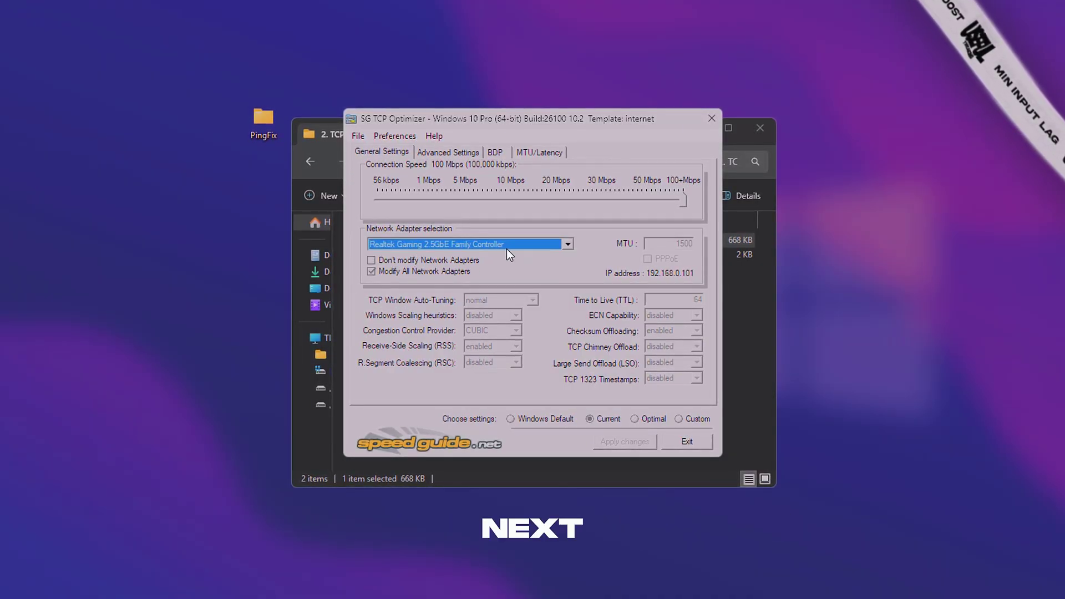
- Import the UsefulSettings.spg settings file through File > Import
left_click(358, 136)
key("Escape")
left_click(358, 136)
left_click(400, 211)
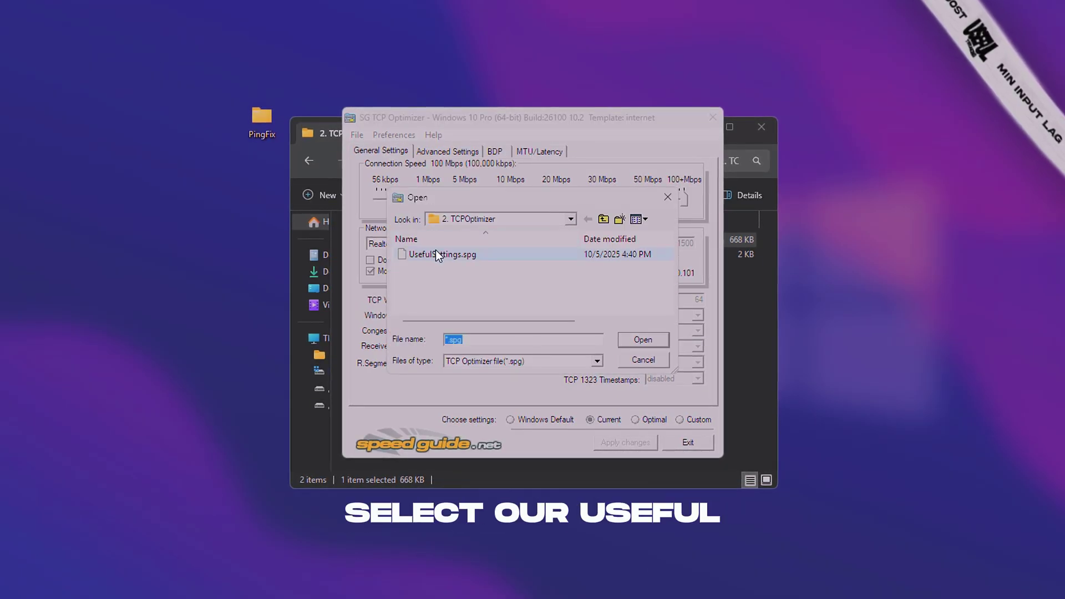
left_click(449, 254)
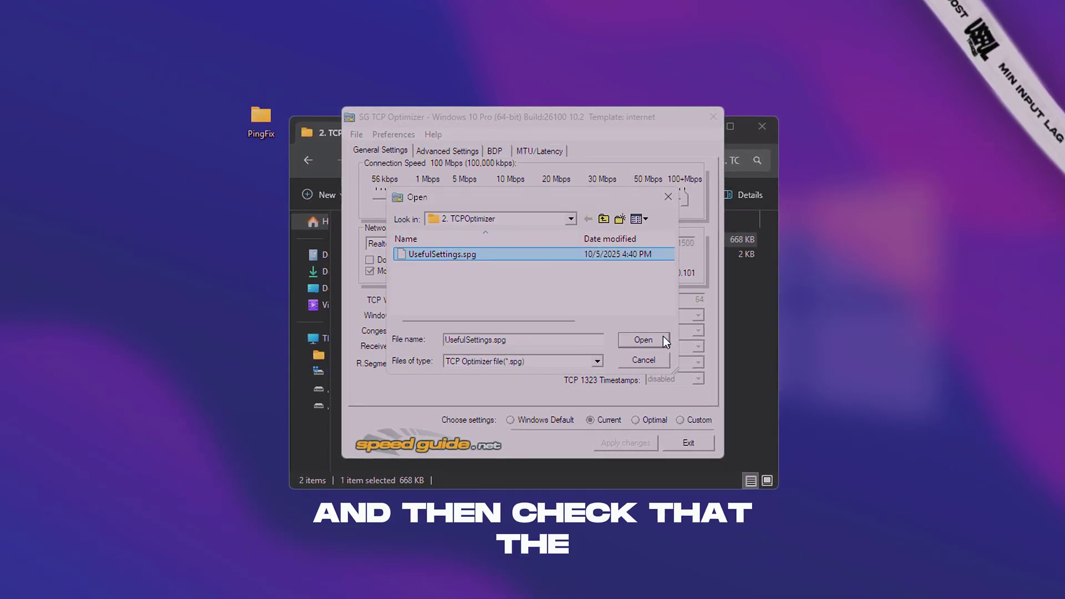
left_click(643, 340)
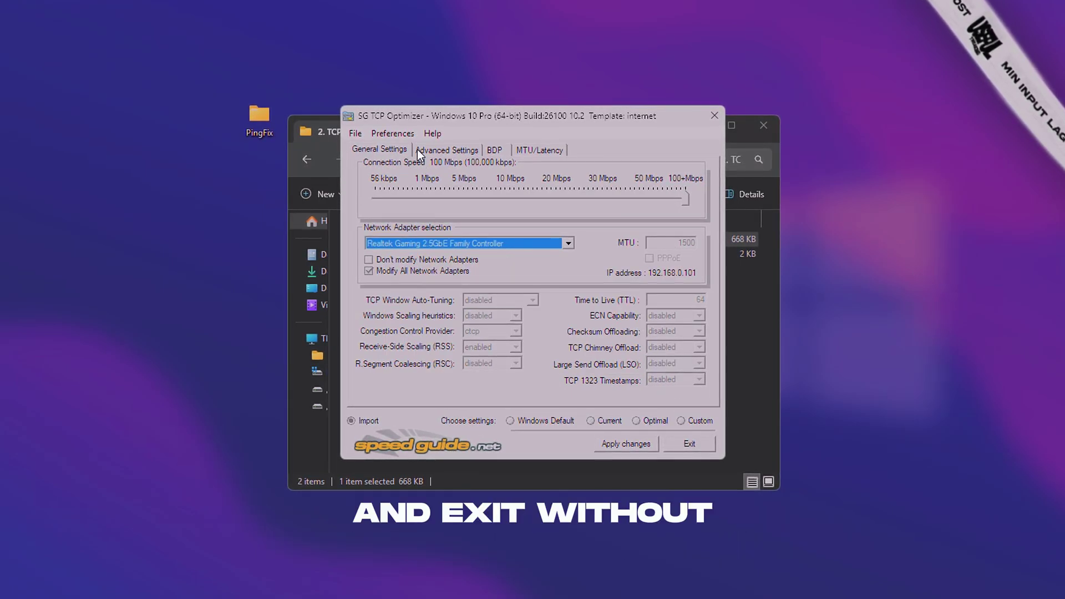
- Check the Advanced Settings, then apply the imported changes and decline the reboot
left_click(438, 149)
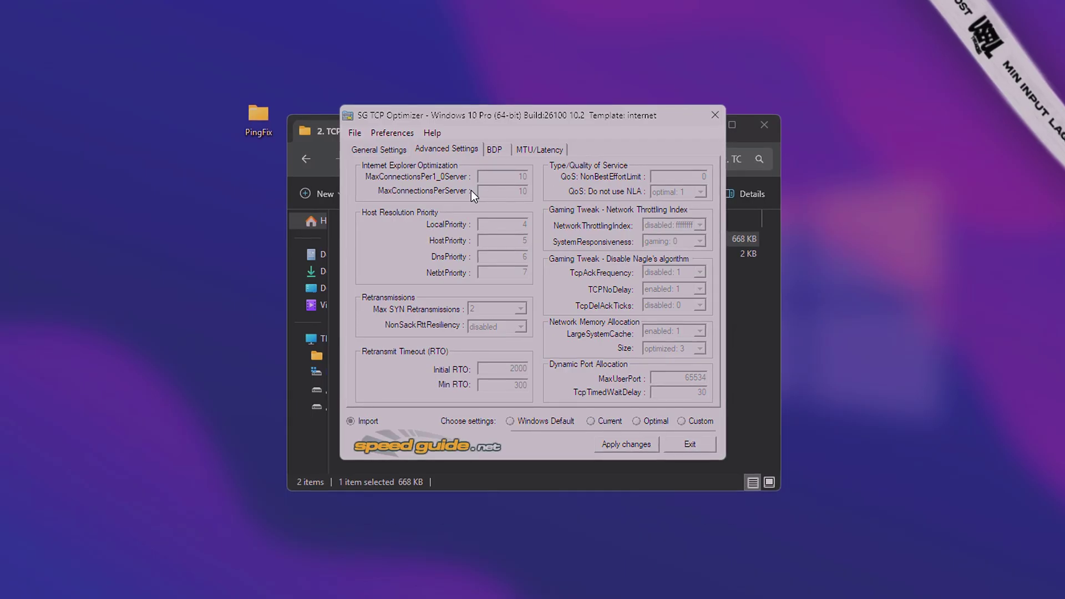
left_click(387, 150)
left_click(643, 444)
left_click(501, 380)
left_click(632, 317)
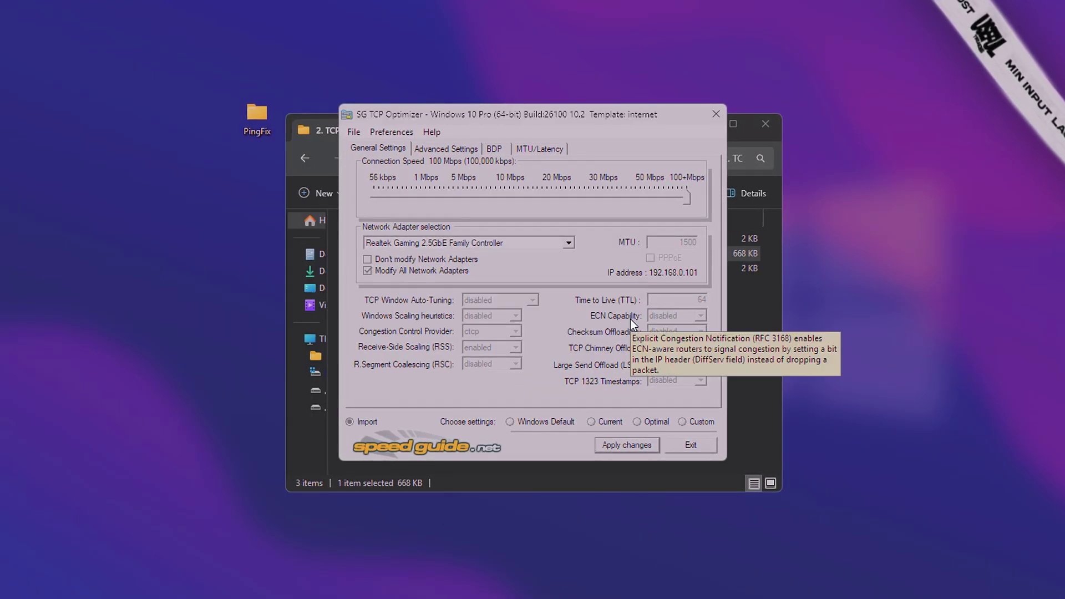
- Exit TCP Optimizer and run Leatrix Latency Fix as administrator from 3. Leatrix_Latency_Fix
left_click(682, 444)
left_click(305, 158)
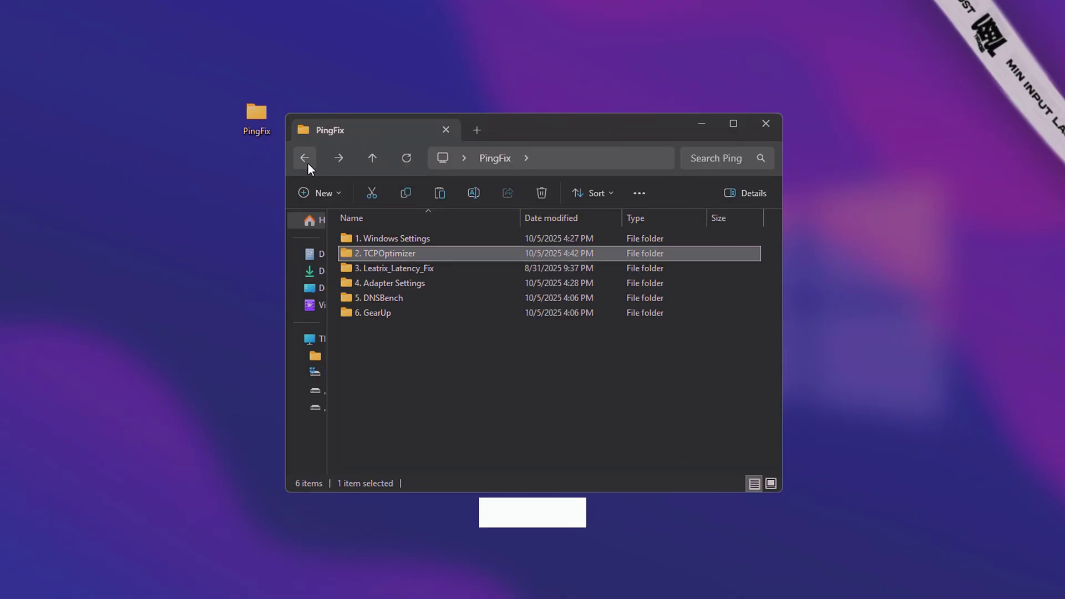
double_click(377, 268)
left_click(374, 308)
right_click(373, 308)
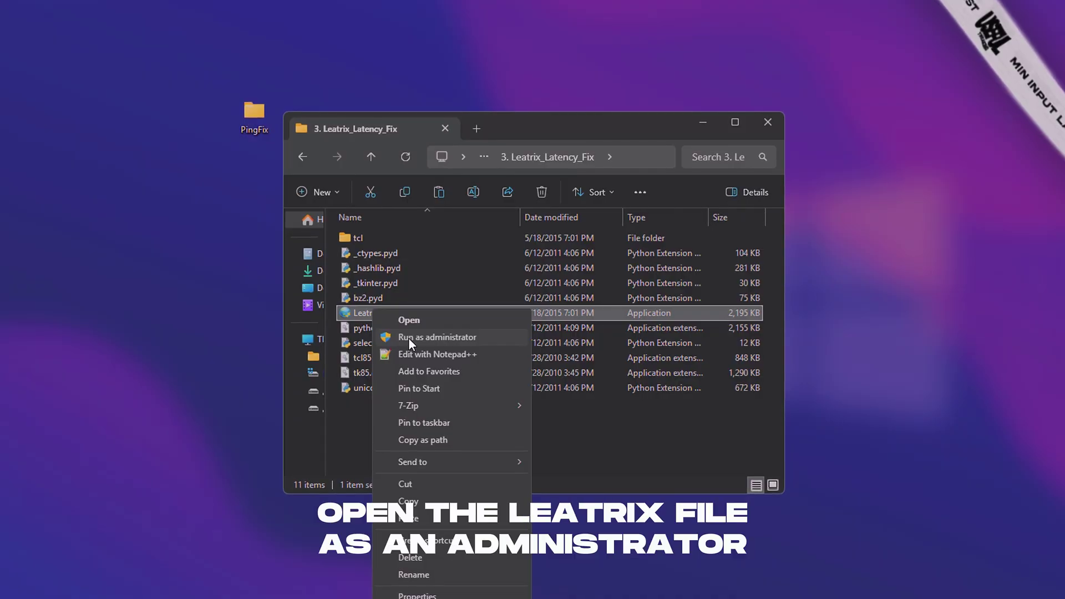
left_click(408, 338)
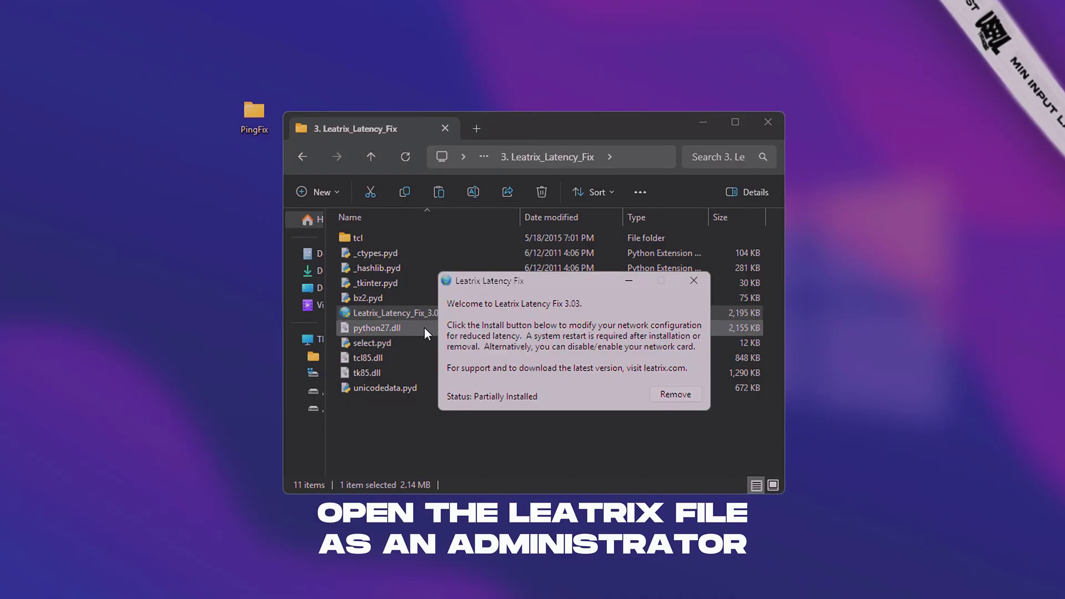
- Remove the latency fix, install it again, and close Leatrix
left_click(672, 394)
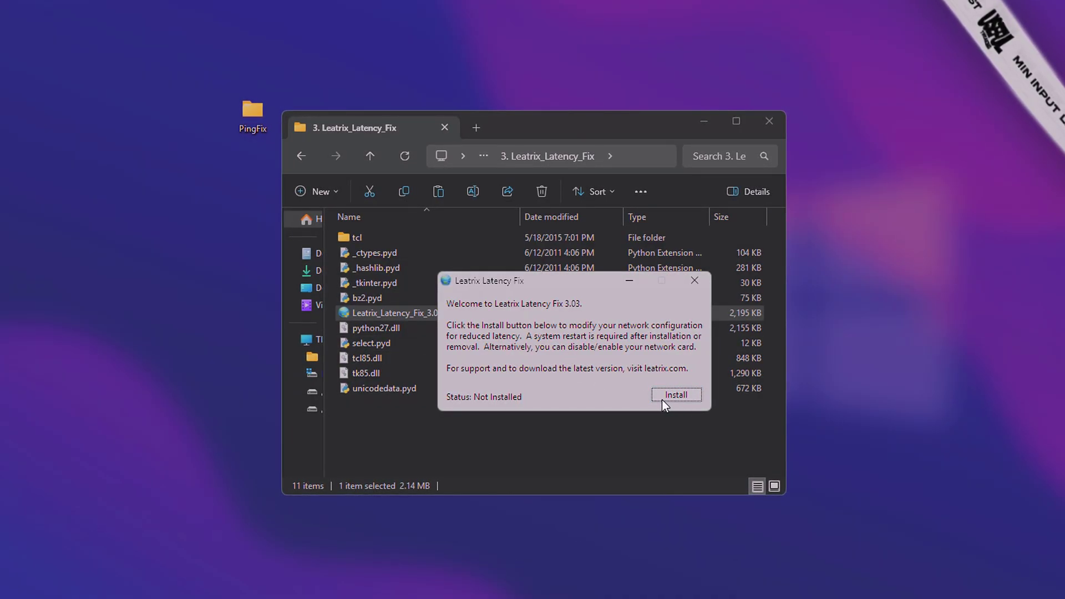
left_click(679, 395)
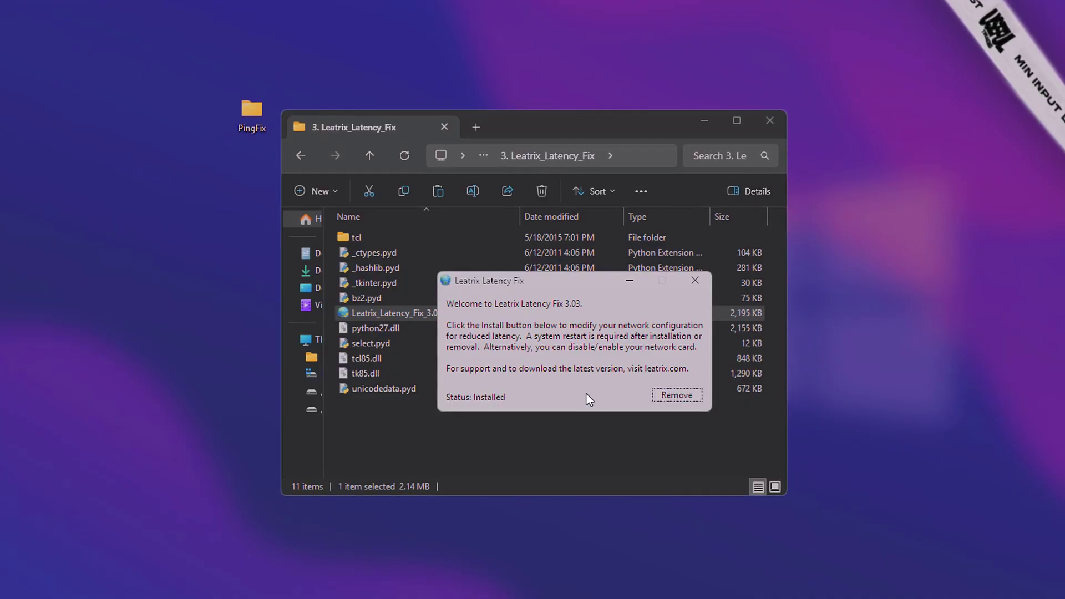
left_click(694, 283)
- Open the Ethernet adapter's properties via the 4. Adapter Settings shortcut
key("alt+Left")
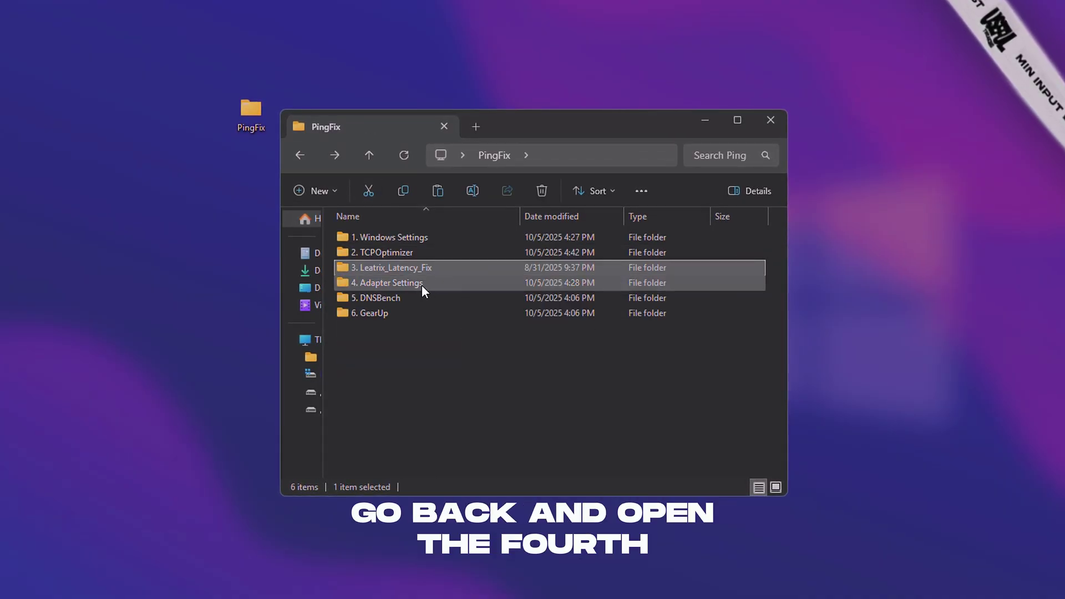
double_click(423, 284)
left_click(390, 239)
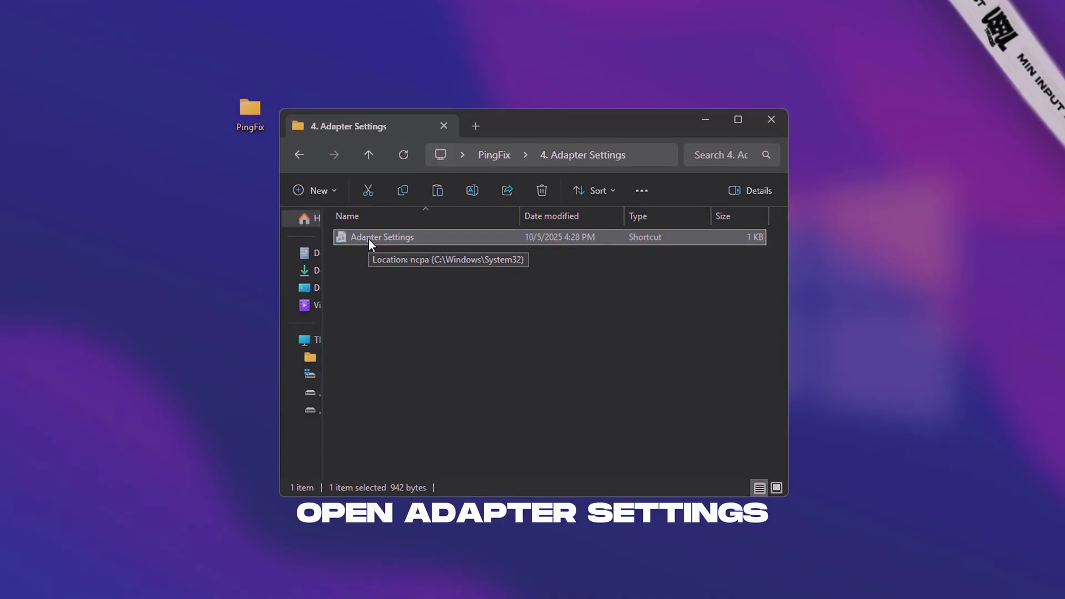
double_click(369, 239)
left_click(231, 180)
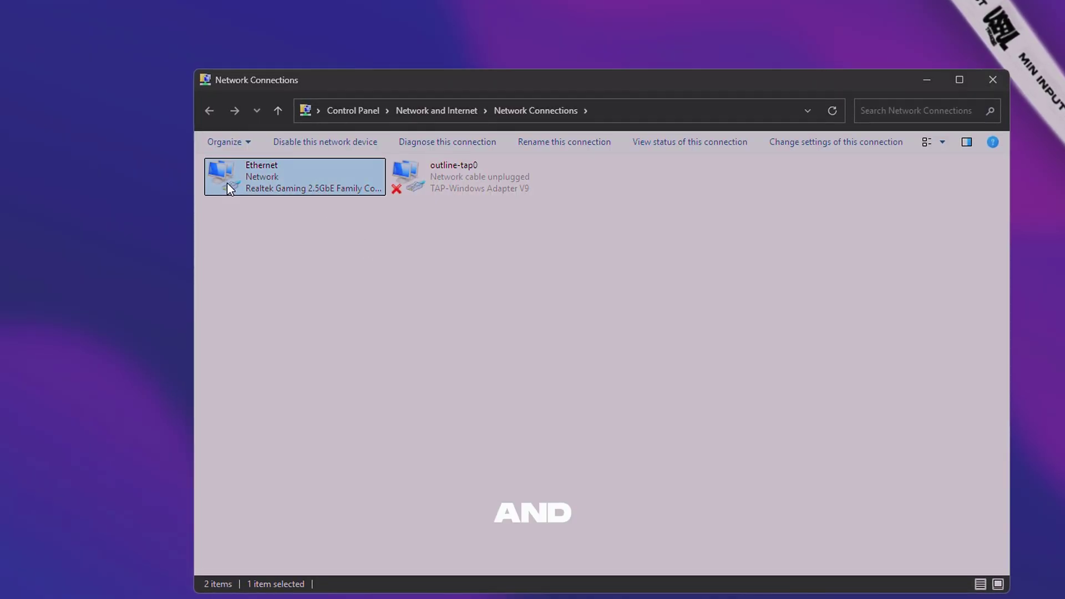
right_click(262, 186)
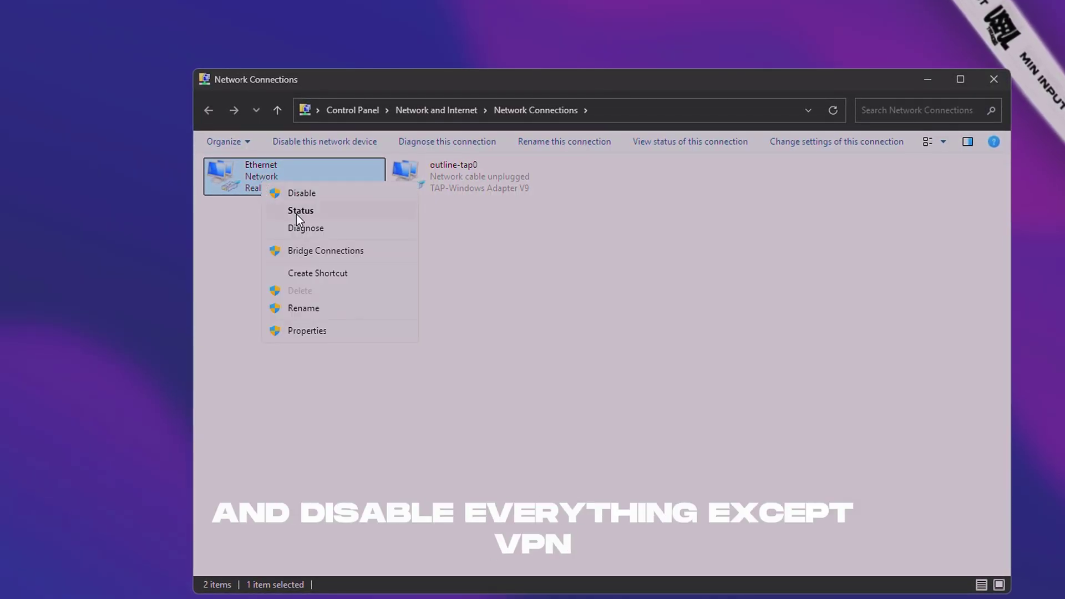
left_click(304, 332)
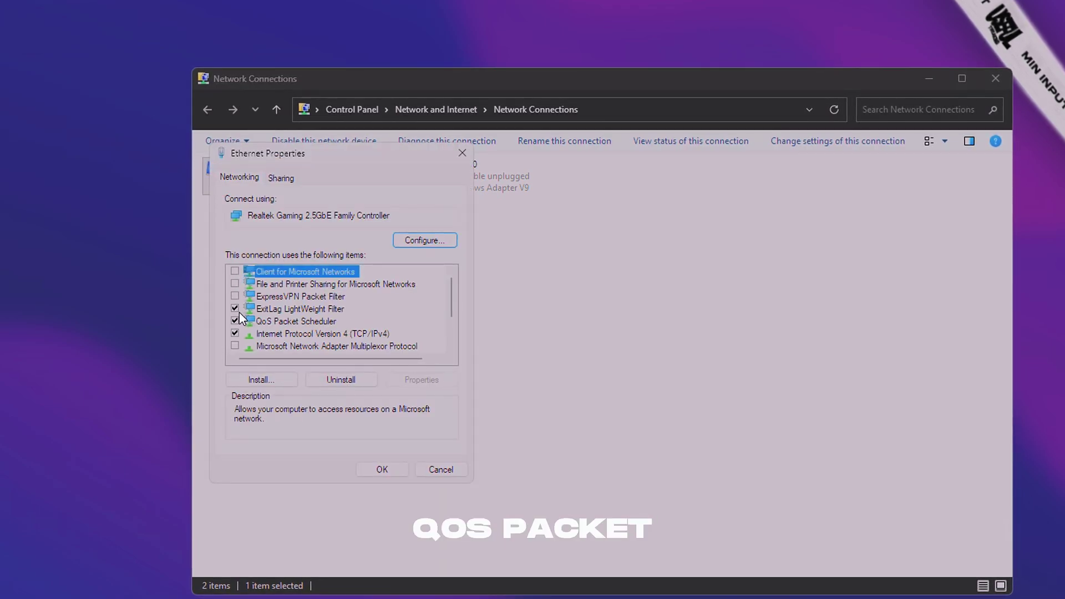
- Enable VPN filter, ExitLag, QoS and IPv4, toggle IPv6, apply, and open the Realtek configuration
scroll(454, 307, "down", 1)
left_click(311, 309)
left_click(333, 321)
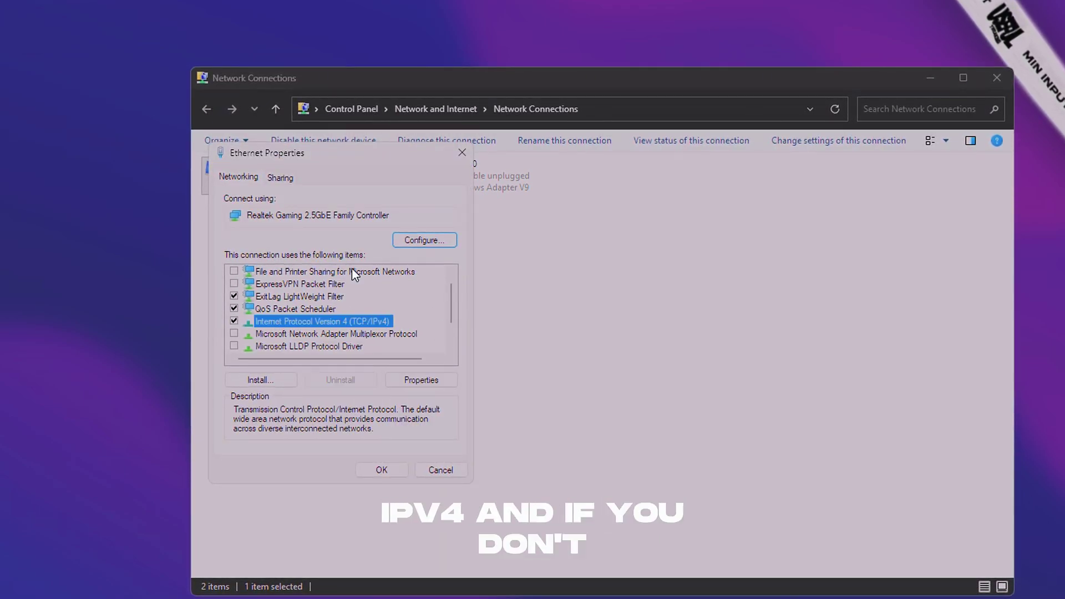
left_click(277, 296)
left_click(232, 283)
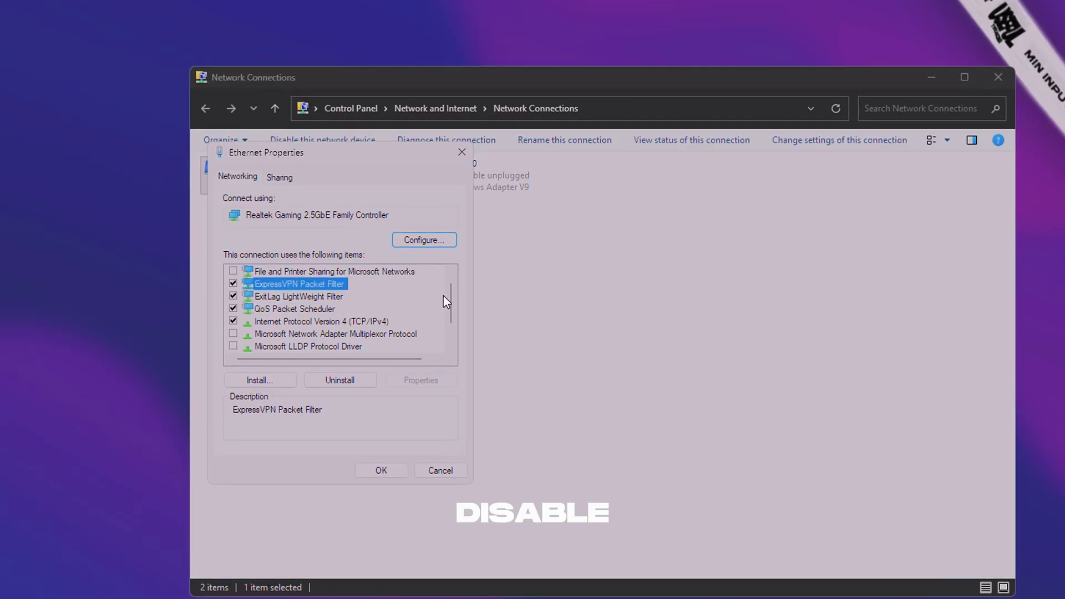
scroll(447, 301, "down", 1)
left_click(276, 322)
scroll(451, 328, "up", 2)
left_click(381, 470)
left_click(329, 338)
left_click(419, 172)
- Stop the computer turning off the Realtek adapter and set Energy-Efficient Ethernet to Disabled
left_click(455, 227)
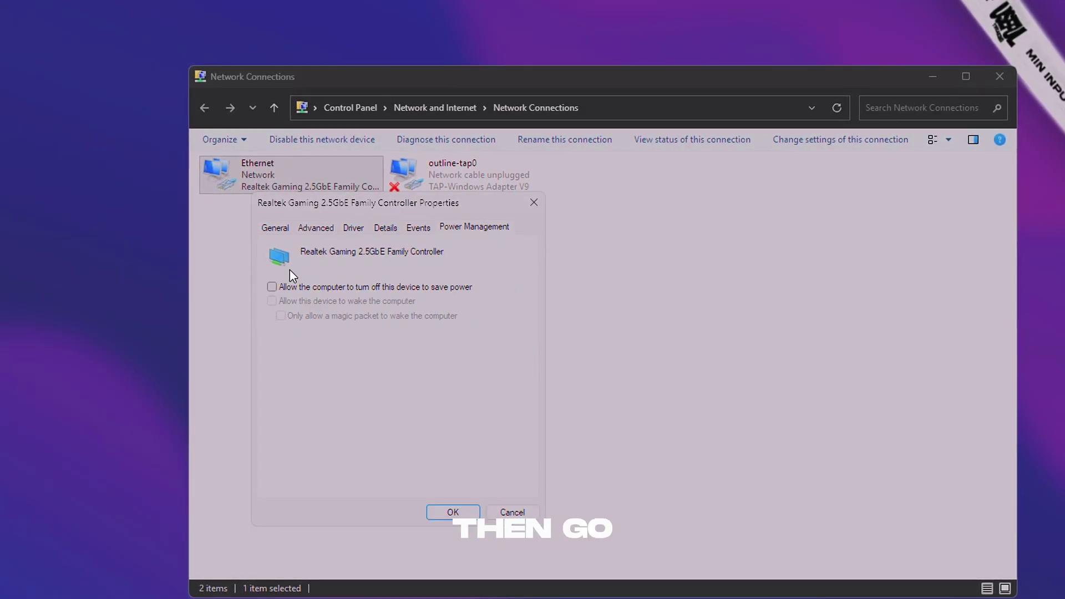
left_click(304, 230)
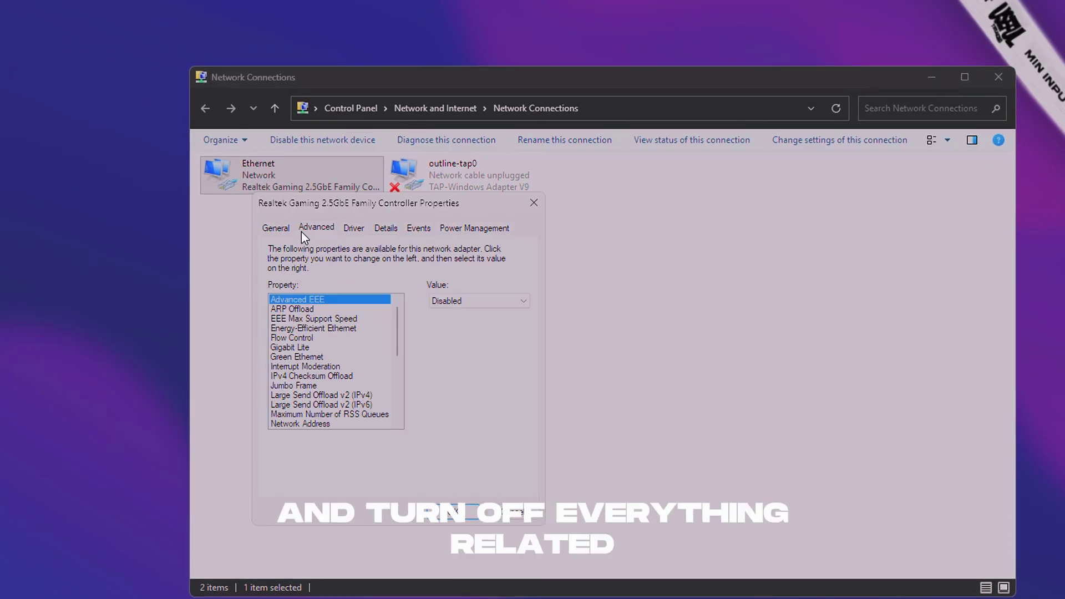
left_click(307, 330)
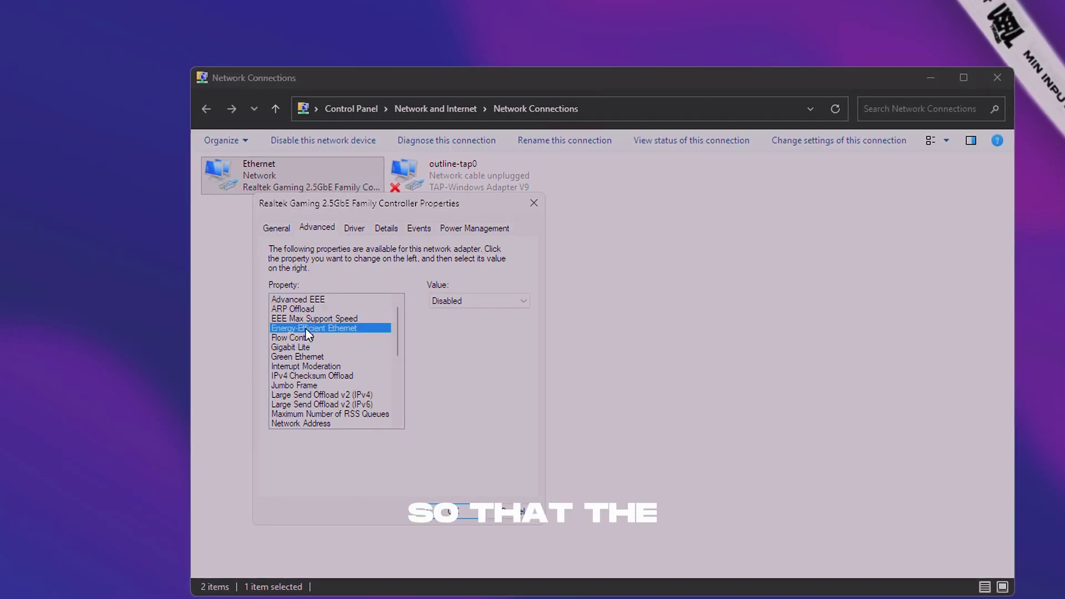
left_click(436, 305)
left_click(442, 314)
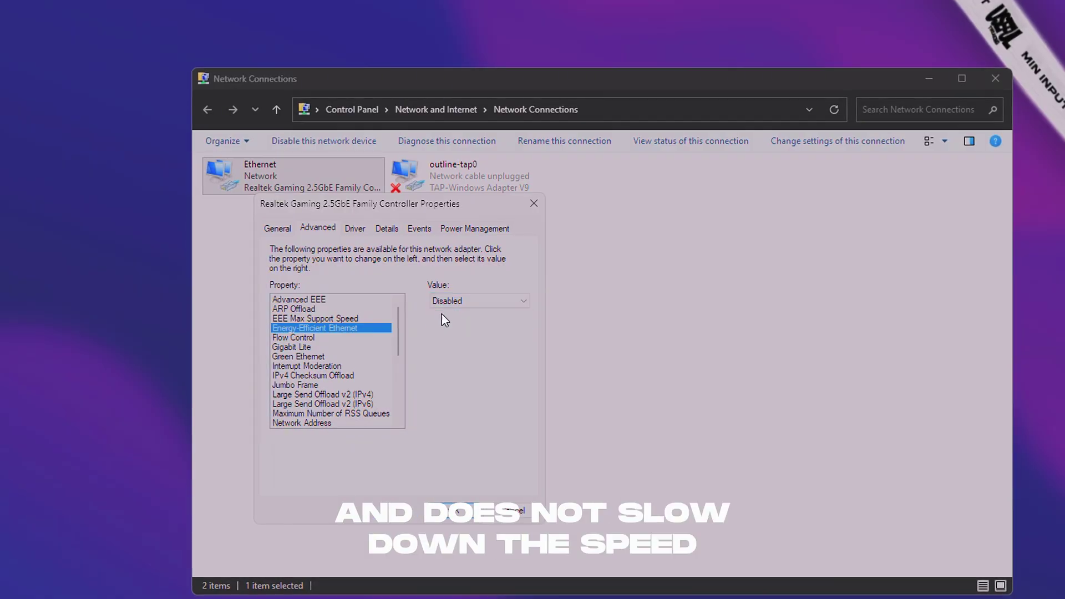
- Set Green Ethernet to Disabled and select the Power Saving Mode property
left_click(299, 348)
left_click(304, 358)
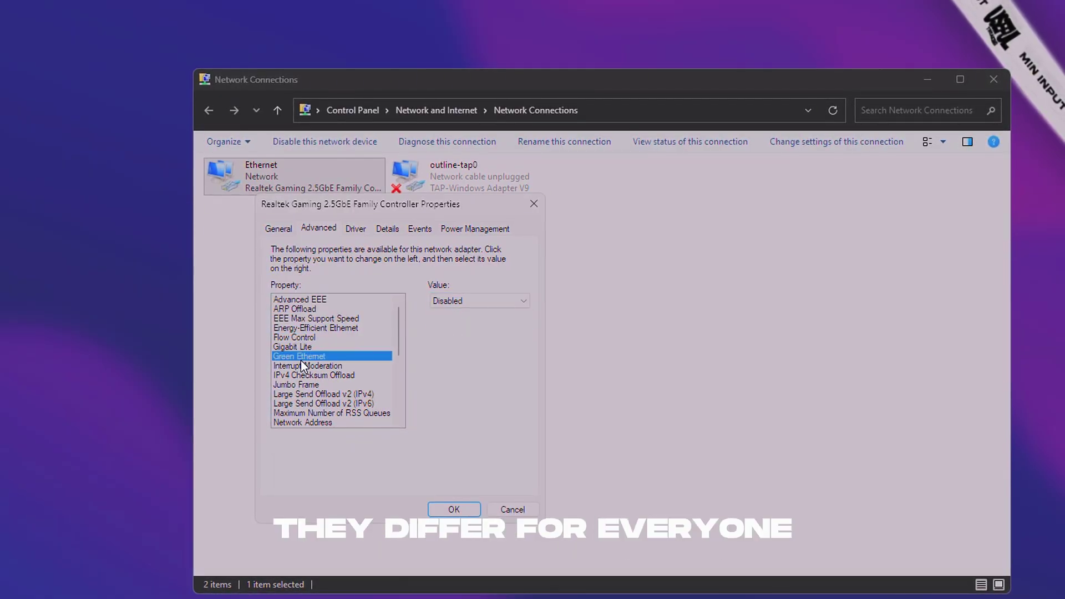
left_click(458, 302)
left_click(454, 314)
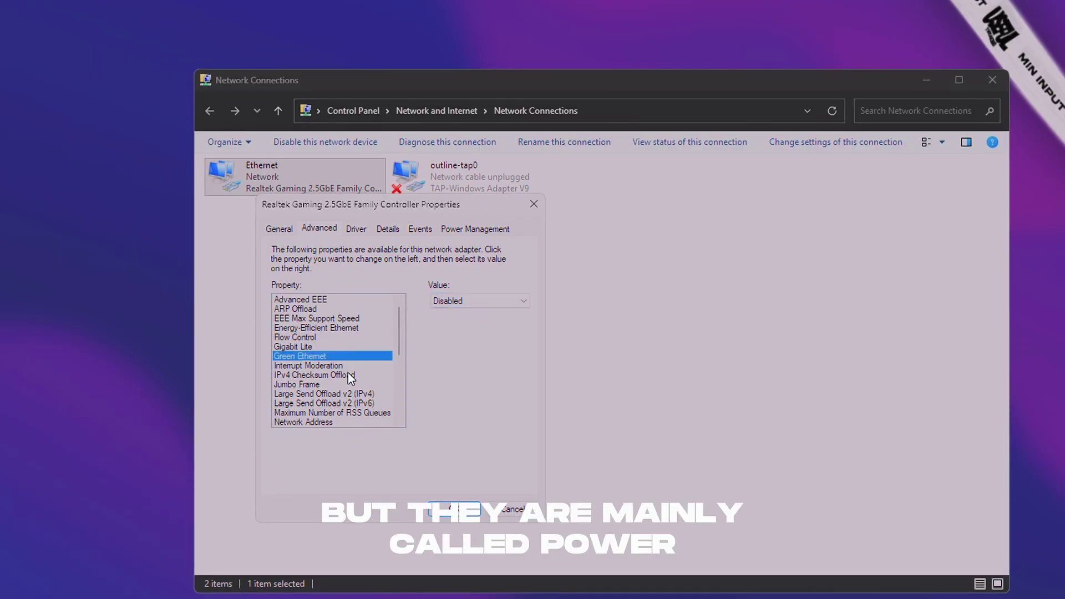
scroll(346, 393, "down", 1)
left_click(339, 413)
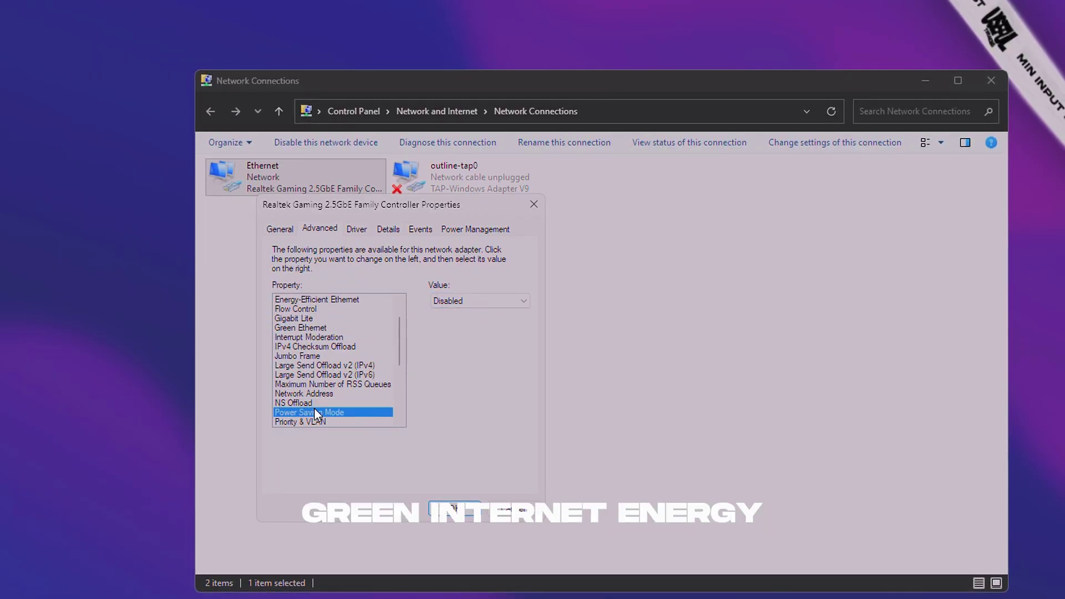
- Confirm the adapter property changes, close Network Connections and return to PingFix
left_click(454, 508)
left_click(983, 83)
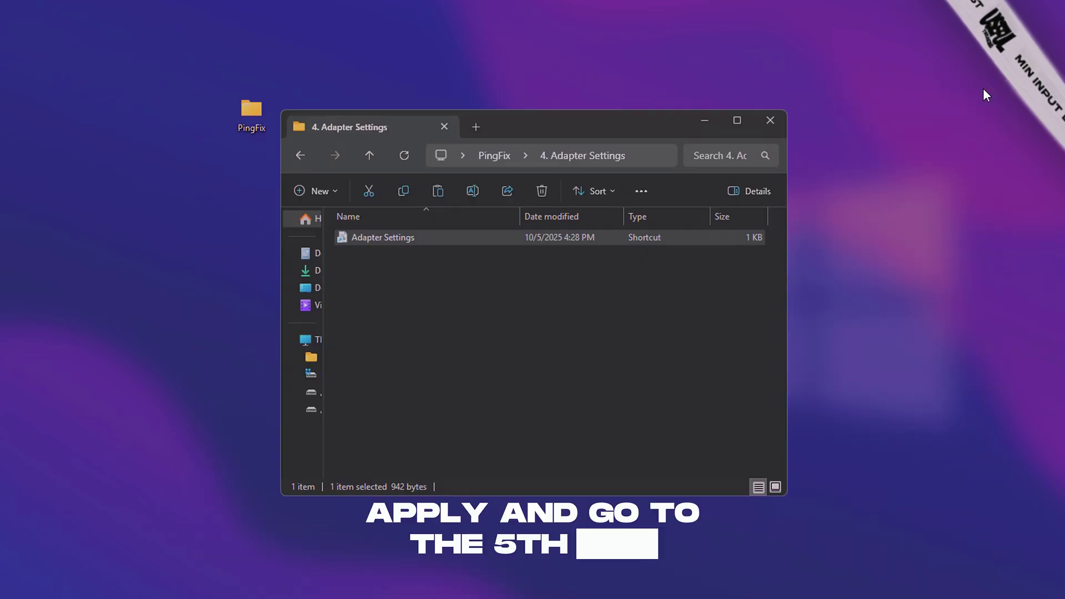
left_click(300, 160)
- Run DNSBench.exe as administrator and benchmark the nameservers on the Nameservers tab
double_click(366, 295)
left_click(391, 238)
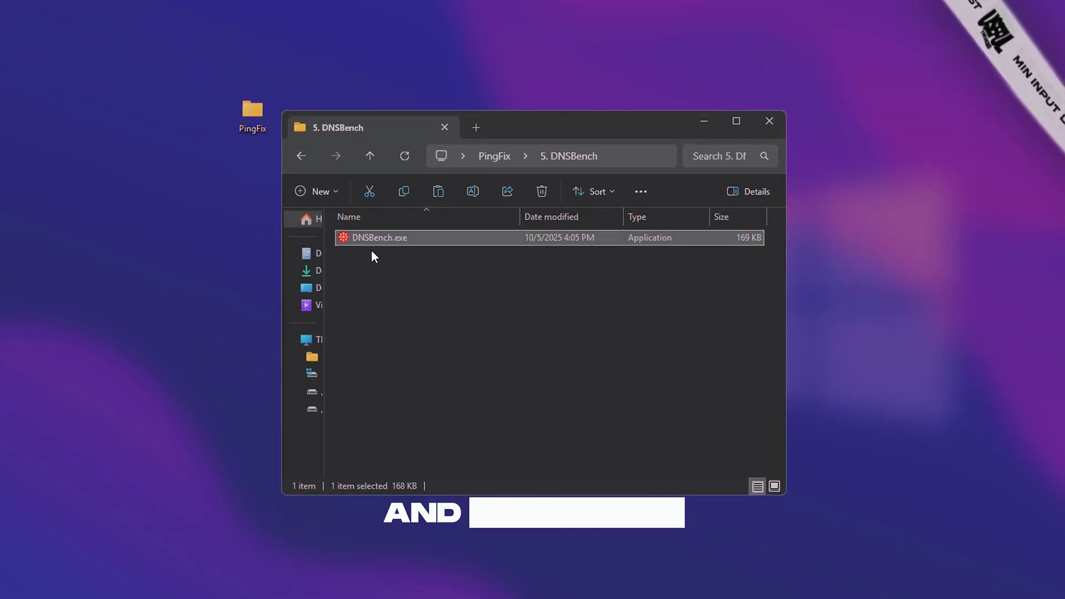
right_click(385, 238)
left_click(407, 269)
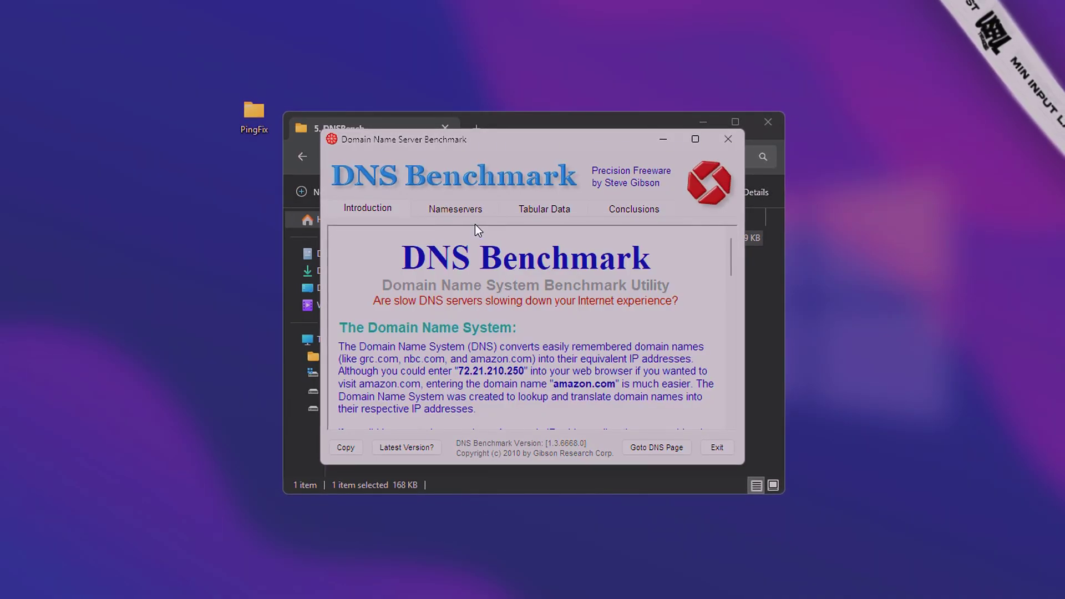
left_click(450, 210)
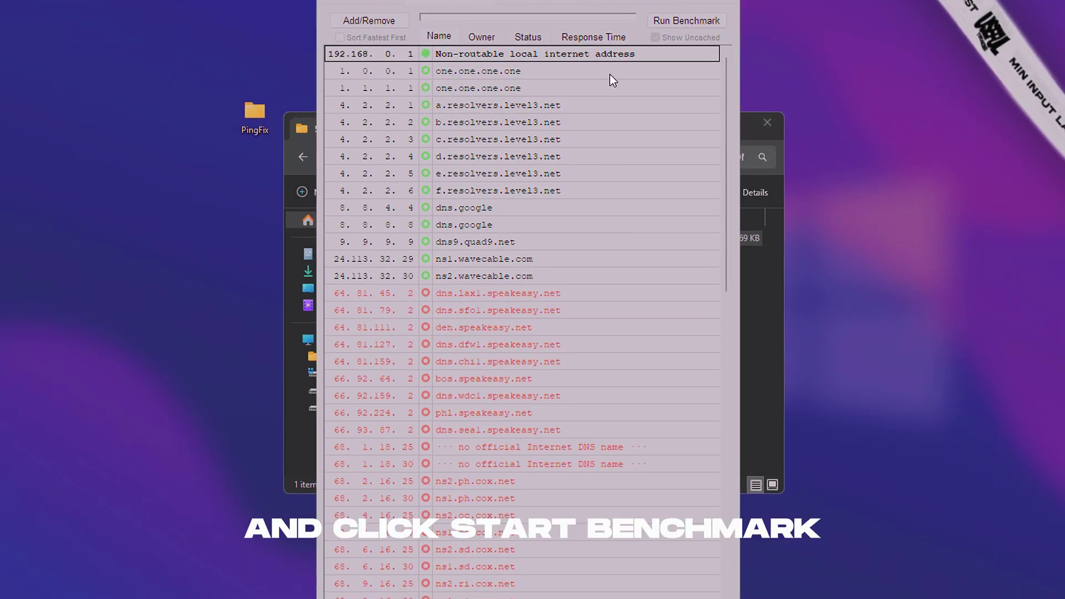
left_click(671, 22)
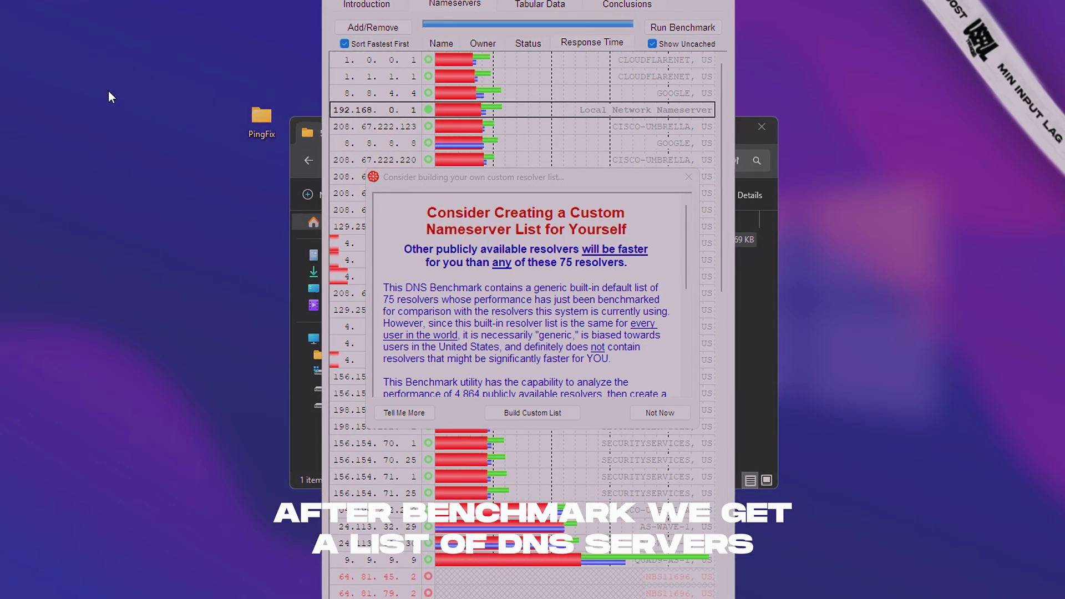
- Decline the custom list, check Cloudflare's 1.0.0.1 and 1.1.1.1 on top, then switch to File Explorer
left_click(659, 413)
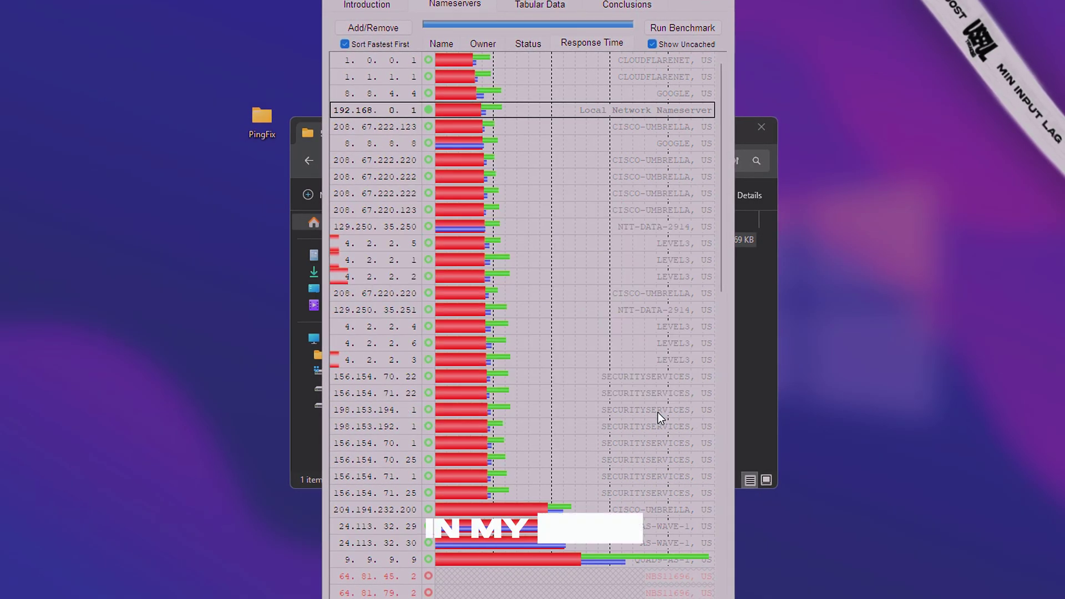
right_click(383, 61)
key("Escape")
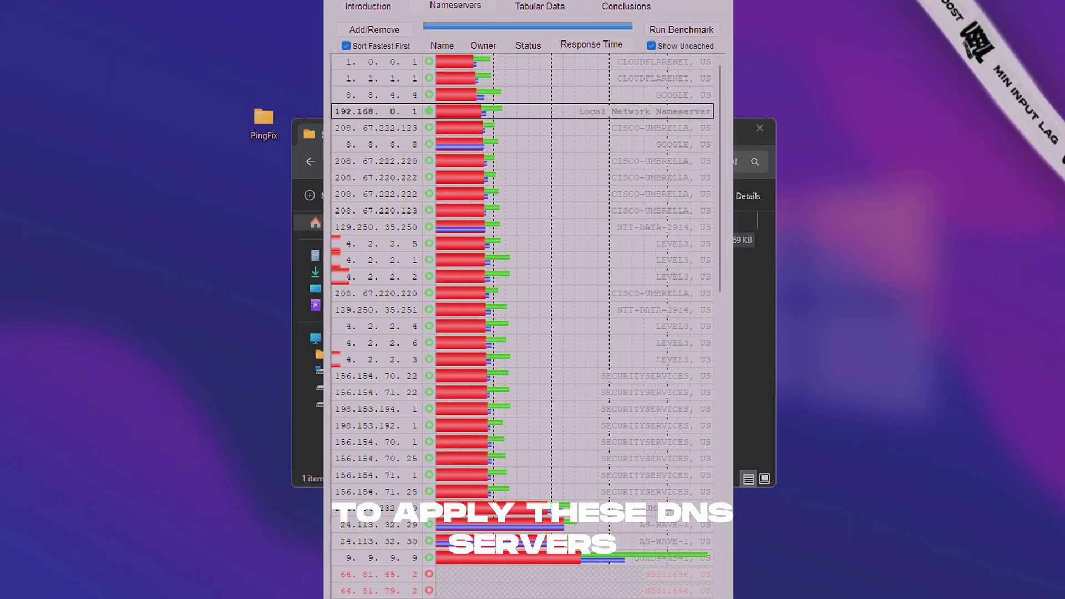
left_click(320, 417)
- Open Network Connections from 4. Adapter Settings and place it beside the benchmark results
left_click(311, 162)
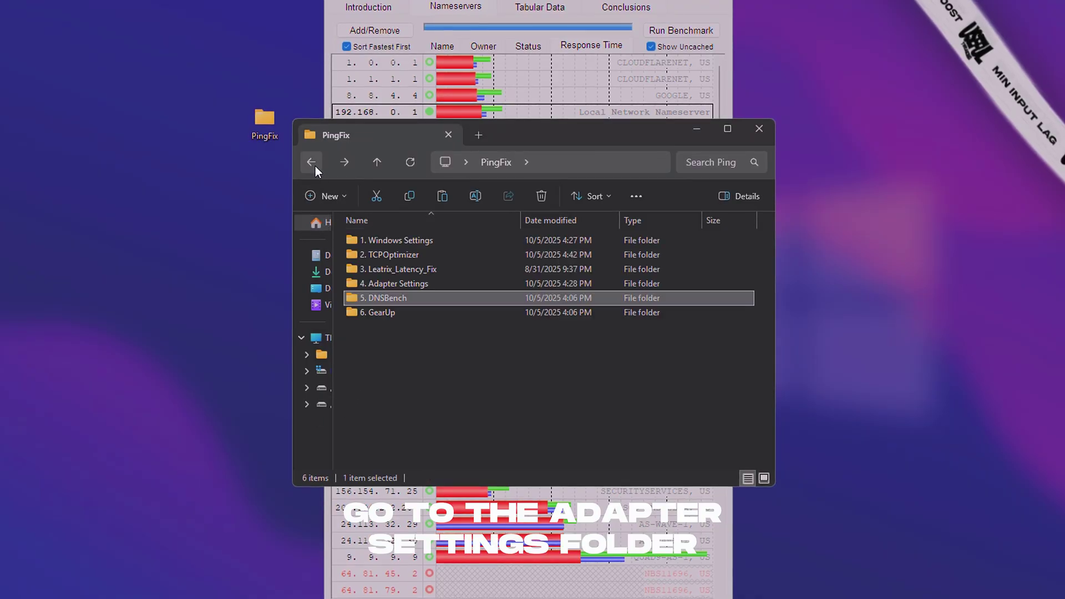
left_click(409, 283)
double_click(408, 283)
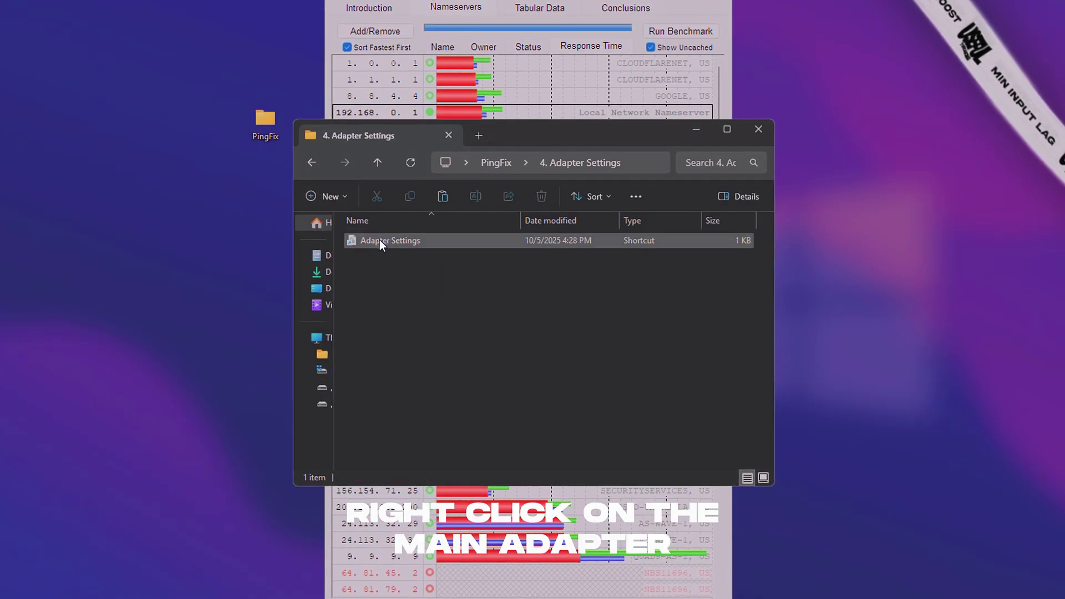
double_click(380, 241)
left_click_drag(697, 93, 894, 172)
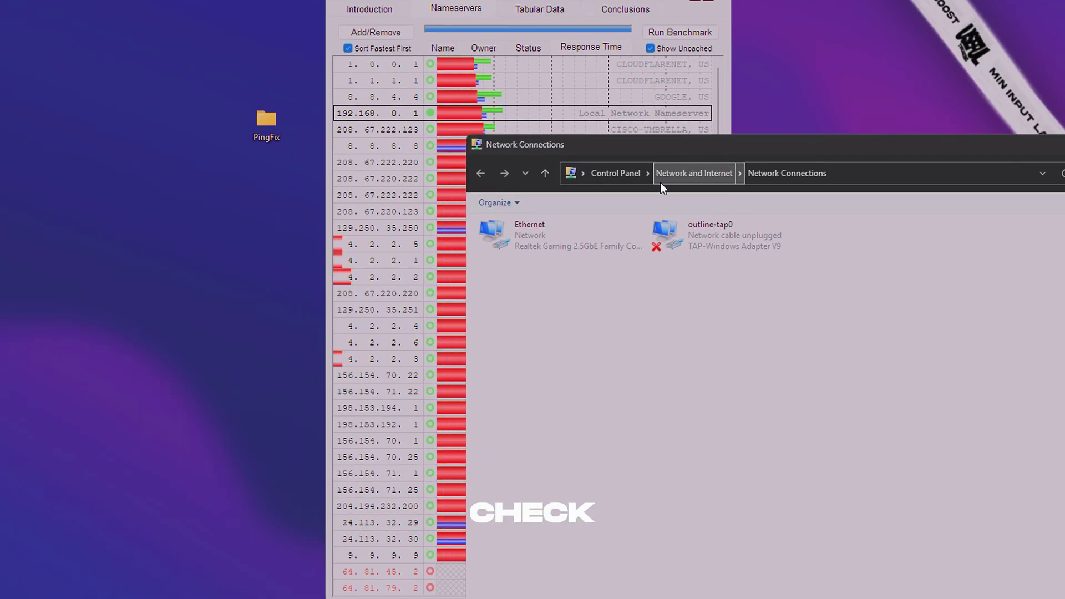
- Set Ethernet's IPv4 DNS to 1.0.0.1 preferred and 1.1.1.1 alternate, and save
right_click(572, 236)
left_click(611, 371)
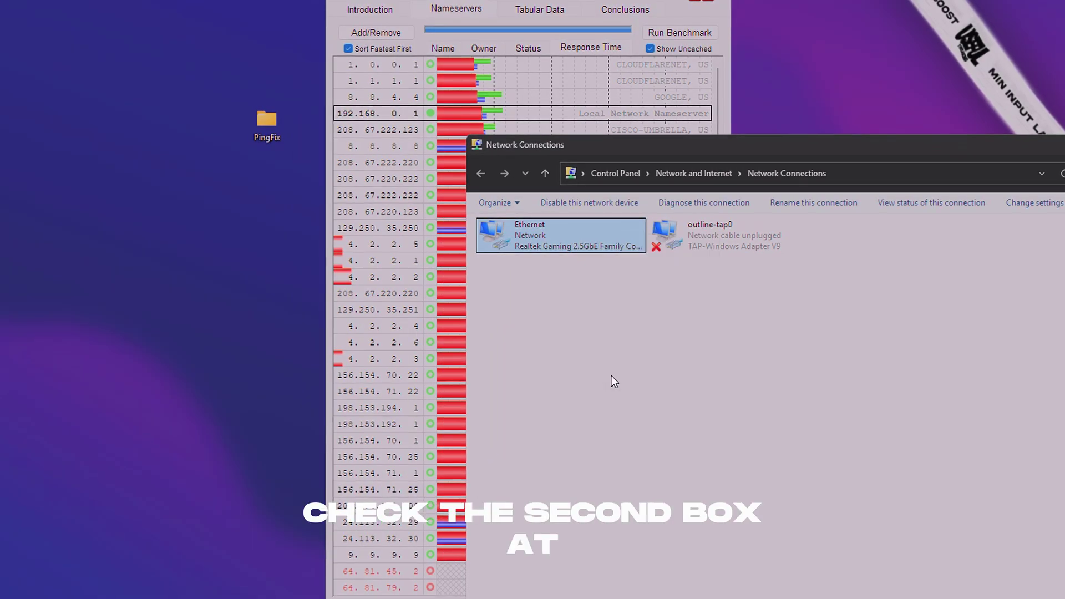
left_click(565, 370)
left_click(671, 420)
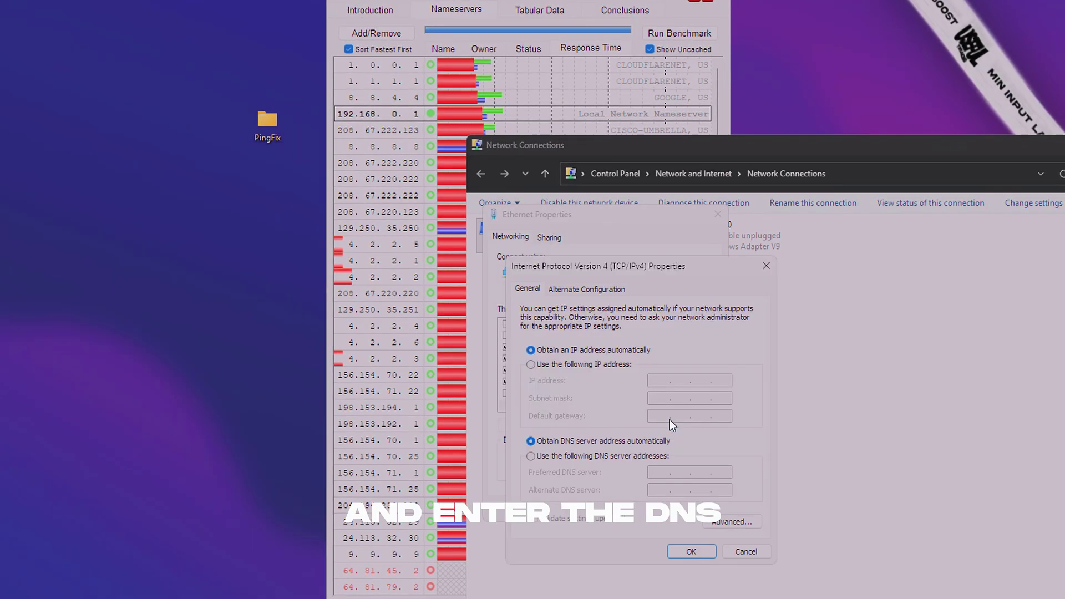
left_click(543, 461)
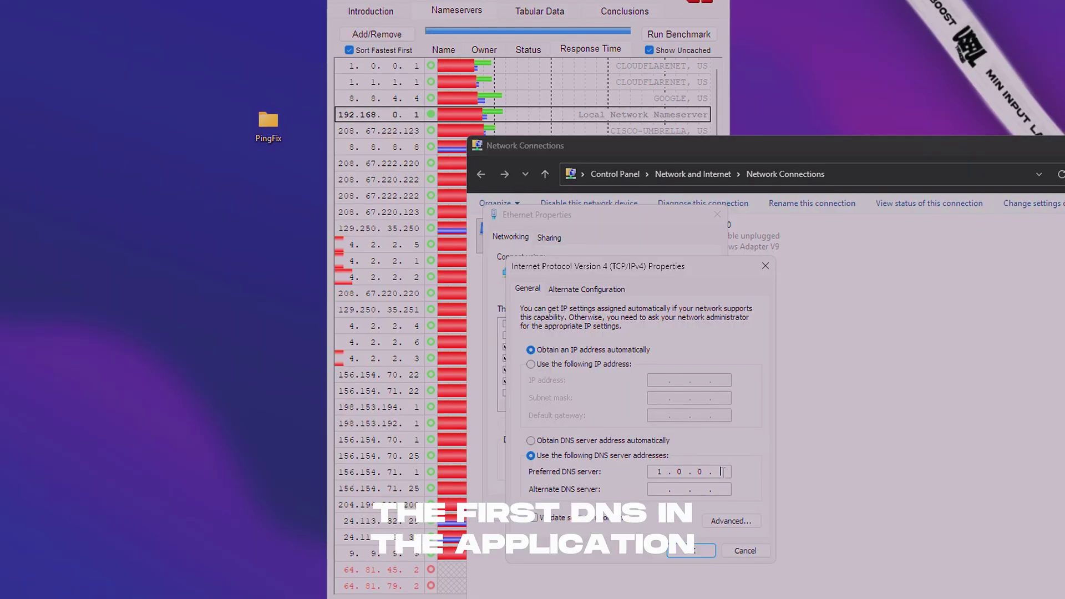
left_click(380, 88)
key("alt+Tab")
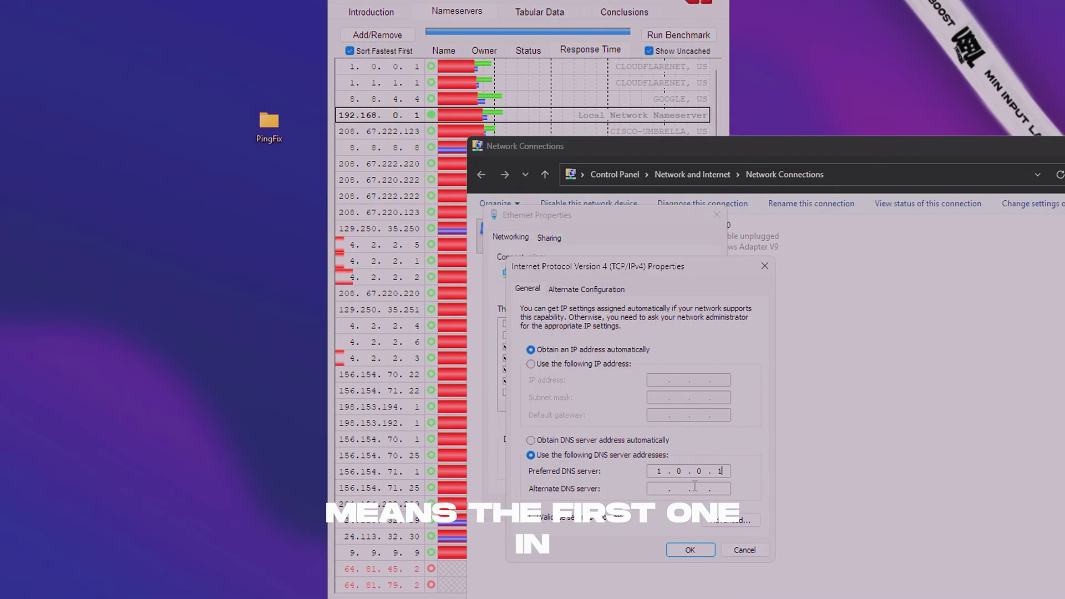
left_click(724, 490)
type("1.1.1.1")
left_click(688, 549)
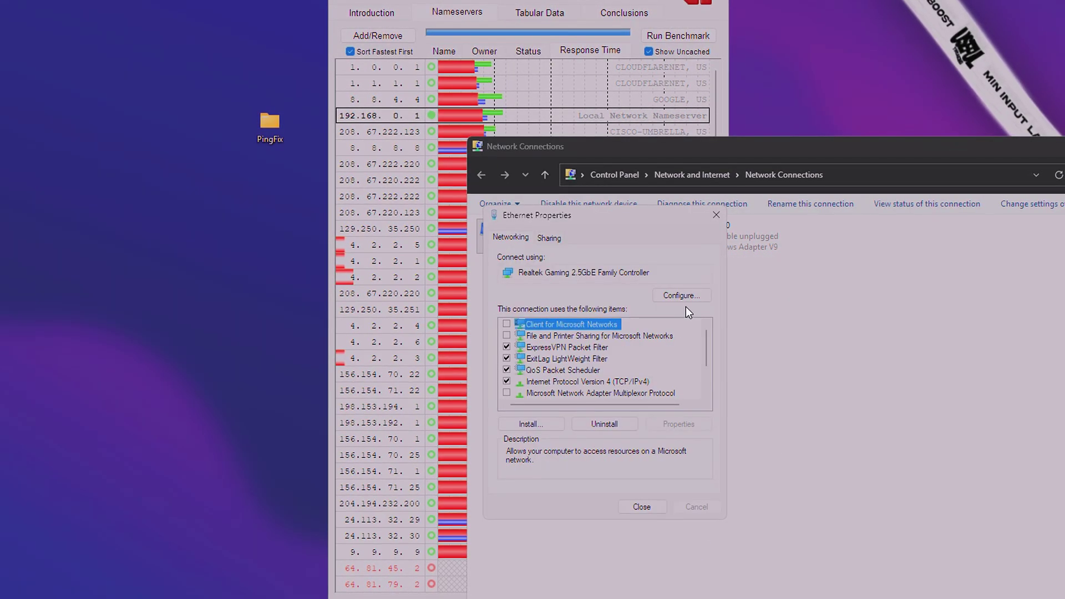
- Close the Ethernet Properties dialog, leaving DNS Benchmark's Cloudflare-topped results visible
left_click(638, 507)
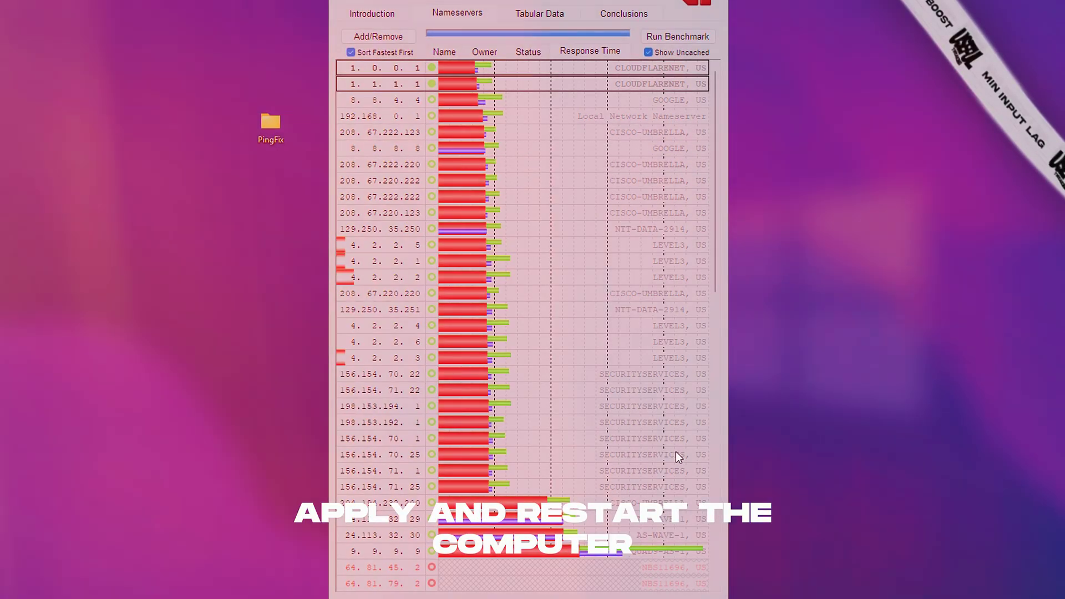